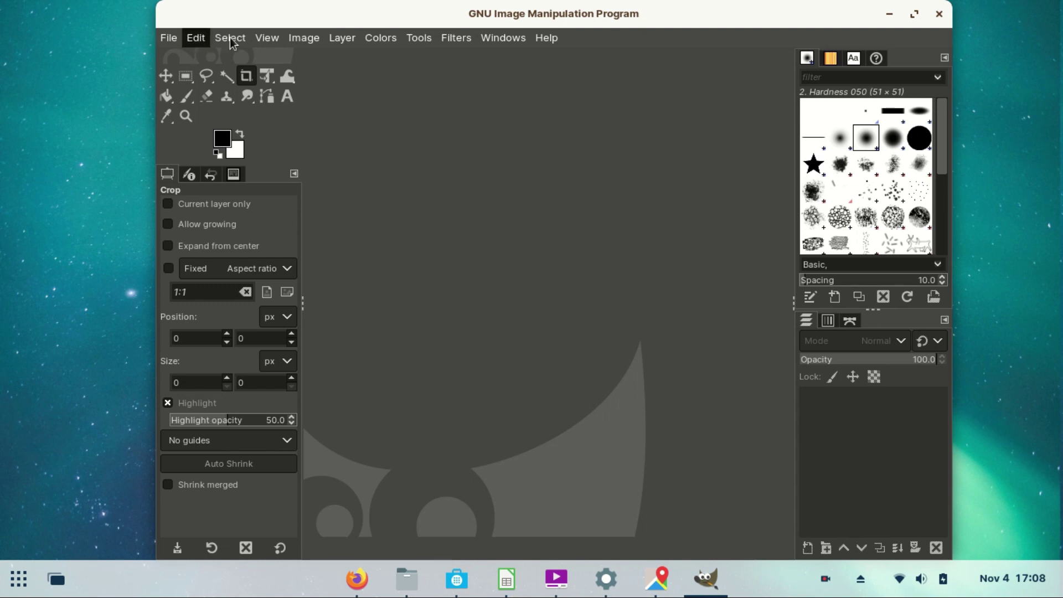
Step: Quit GIMP and launch Appearance from the app grid
left_click(939, 13)
left_click(940, 13)
left_click(6, 580)
left_click(375, 430)
Step: Look through the theme, desktop and font settings in Appearance, then close it
left_click(275, 161)
left_click(278, 228)
left_click(274, 259)
left_click(798, 92)
Step: Launch Terminal from the app grid's Utilities group, then close it
left_click(18, 578)
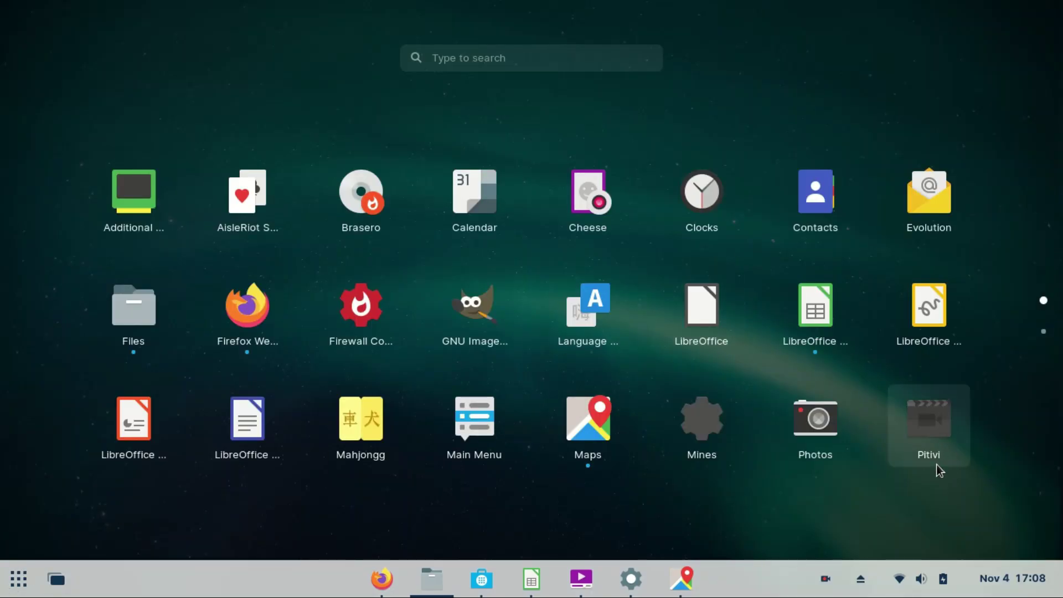
scroll(932, 464, "down", 1)
left_click(939, 285)
left_click(528, 178)
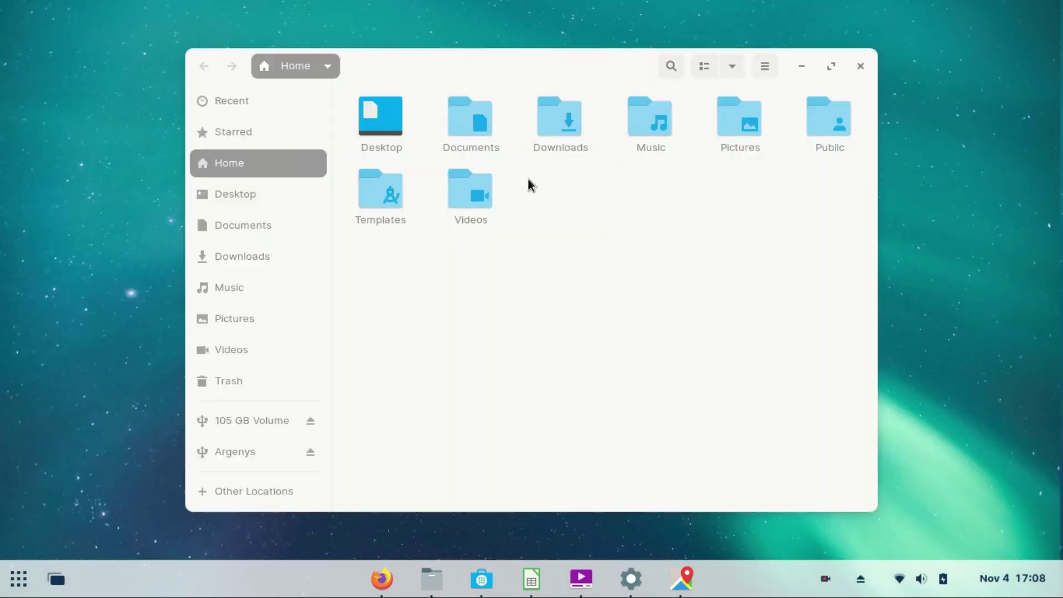
left_click(767, 115)
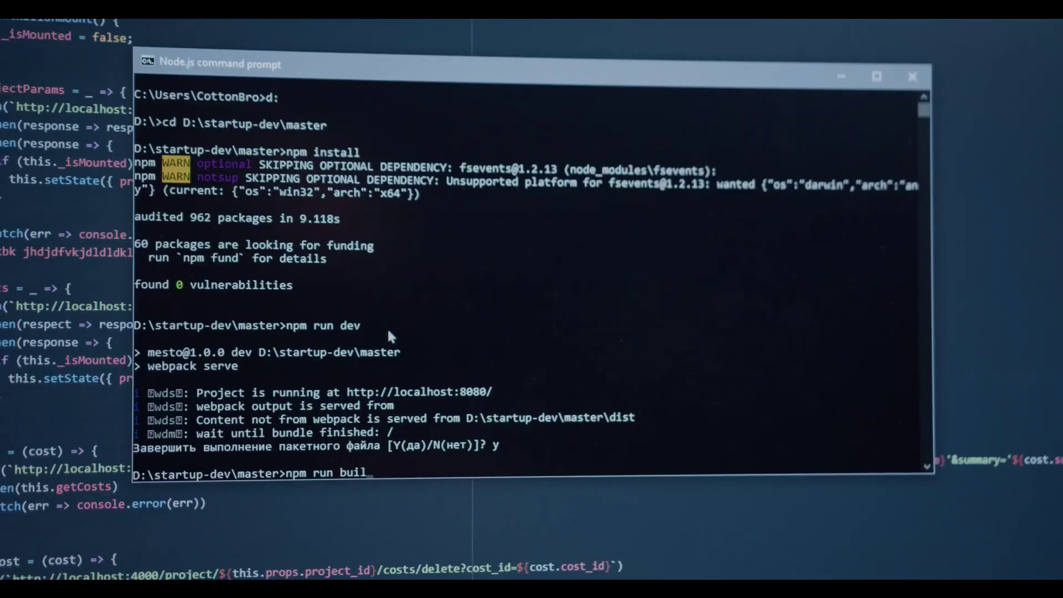
Step: Run the production build command, then bring up the Applications menu in the top bar
key("Return")
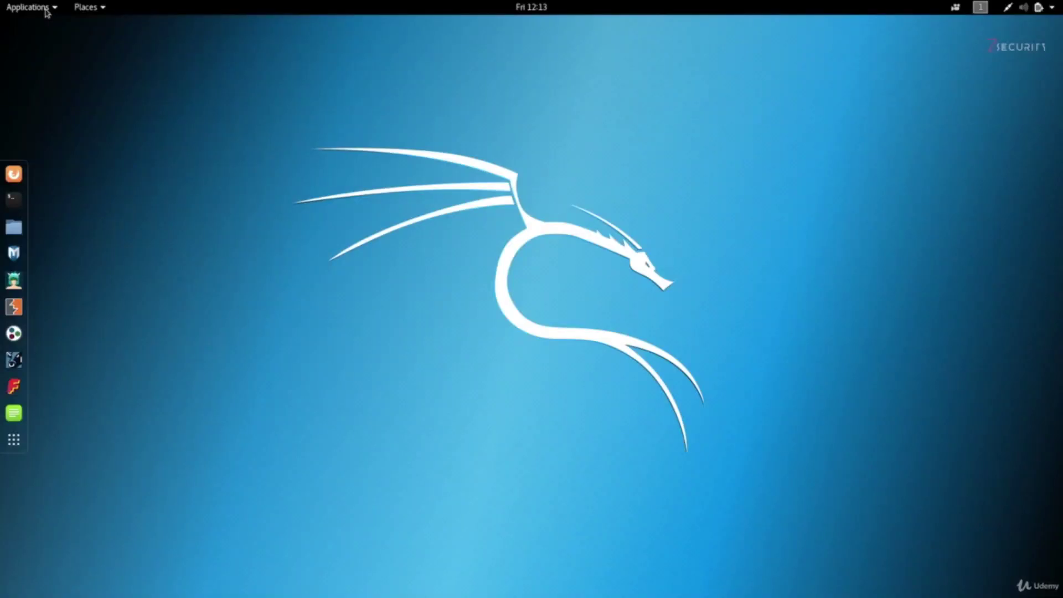
left_click(47, 10)
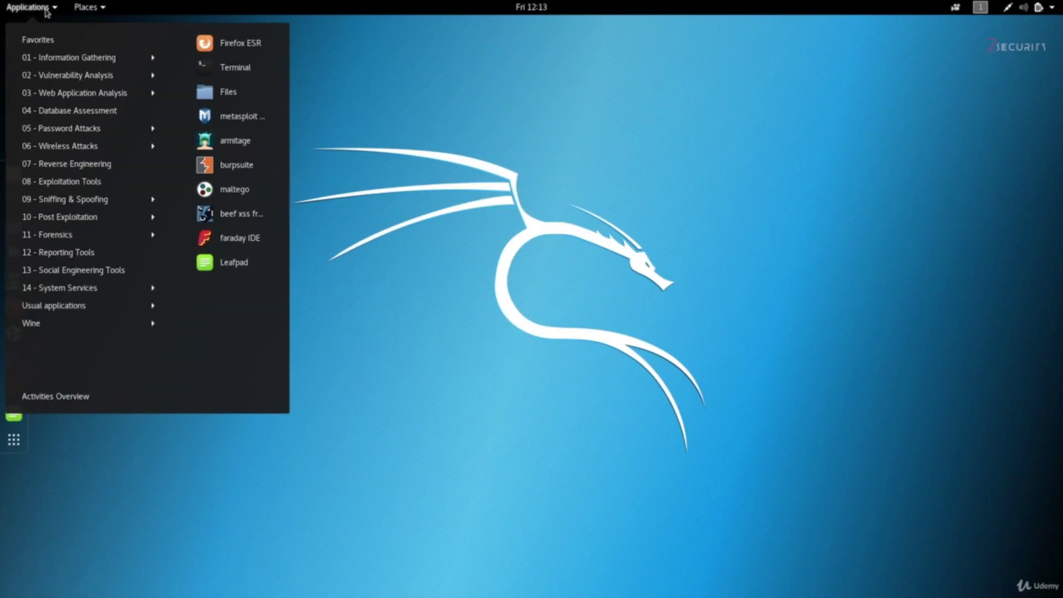
Step: Browse the Applications tool categories, then bring up the Places menu
mouse_move(94, 289)
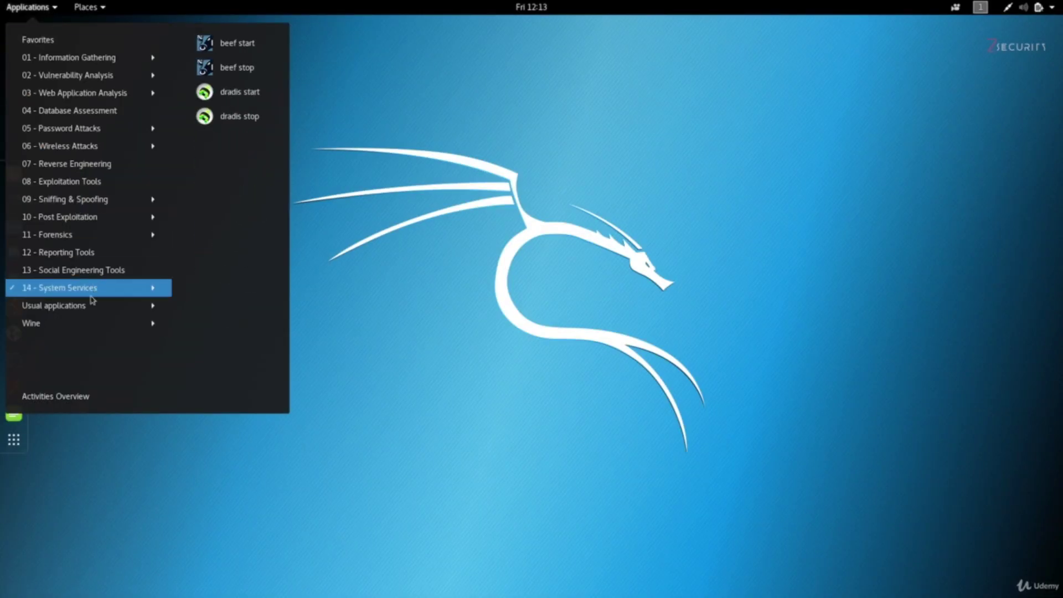
mouse_move(89, 65)
mouse_move(124, 78)
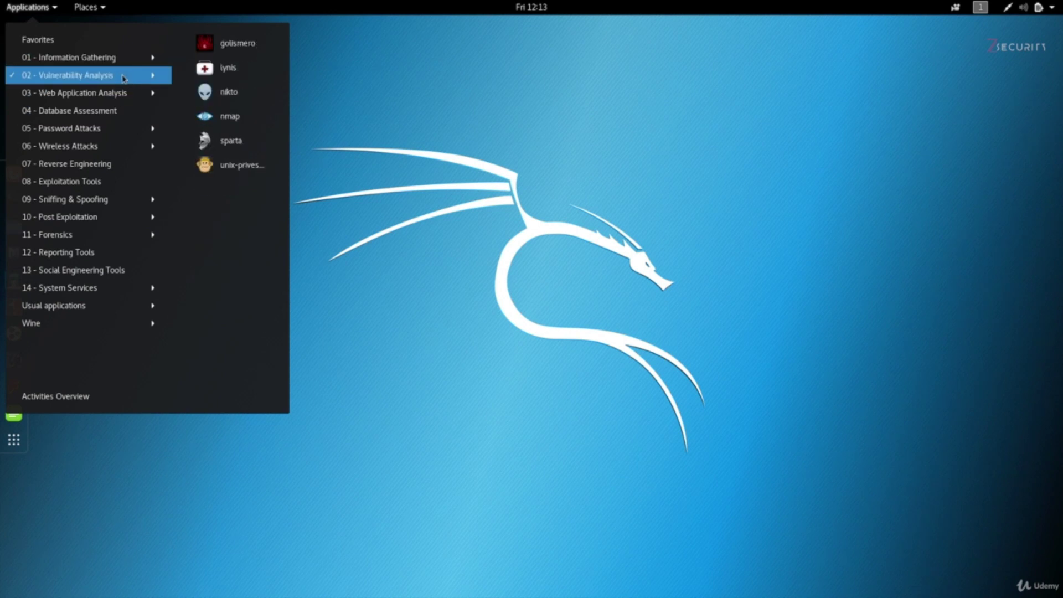
mouse_move(121, 97)
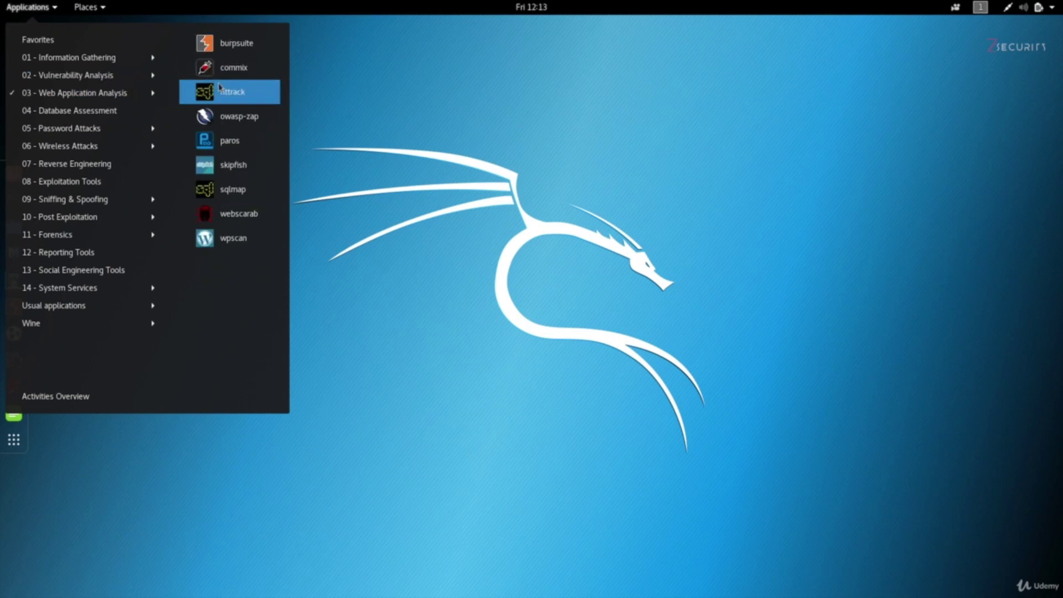
mouse_move(87, 8)
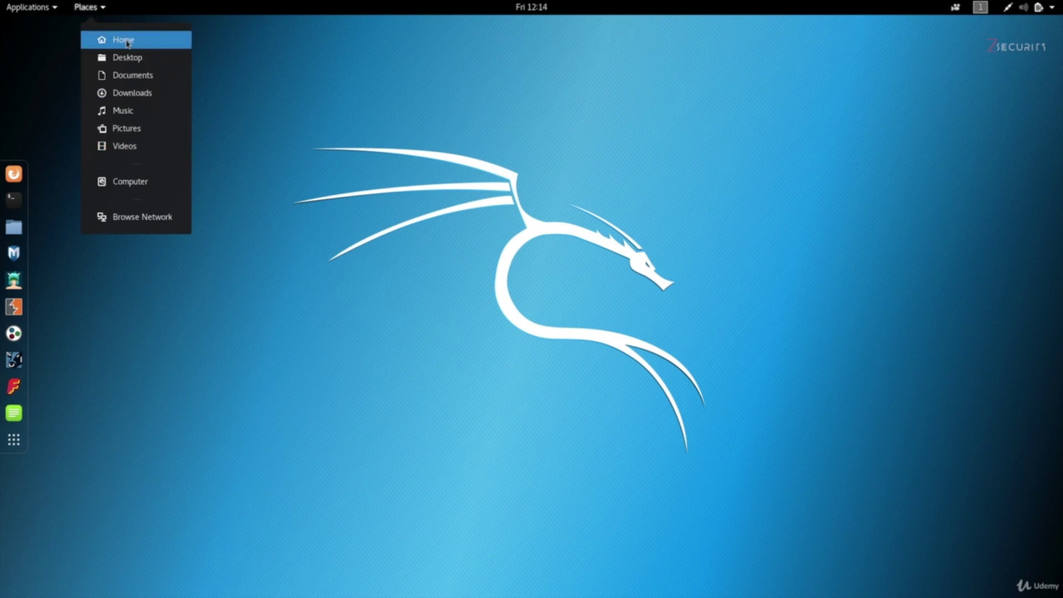
Step: Open Files on Home, reveal its full /root path, then bring up the workspaces list
left_click(288, 131)
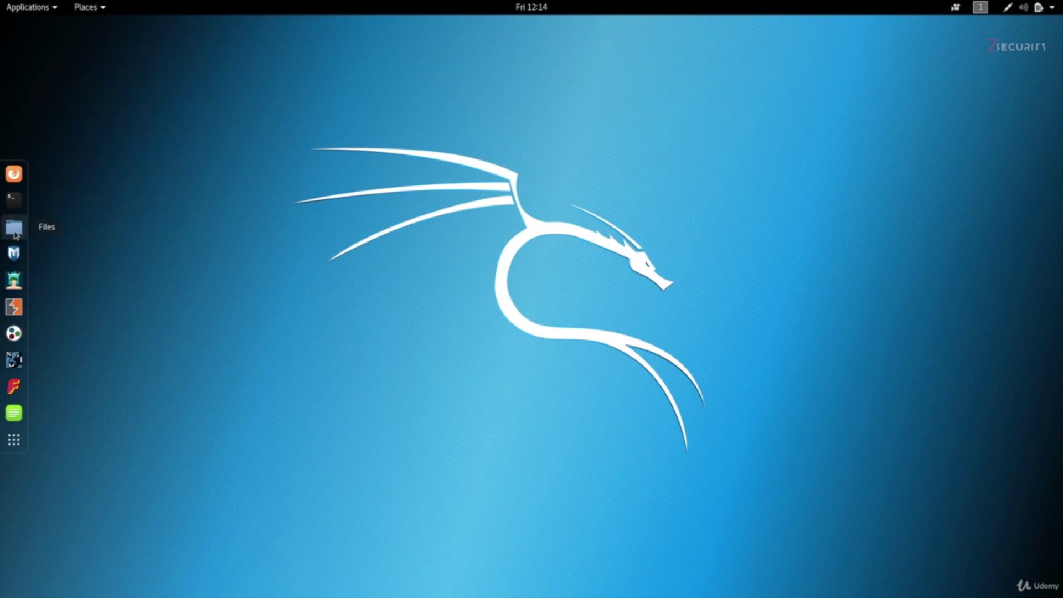
left_click(14, 231)
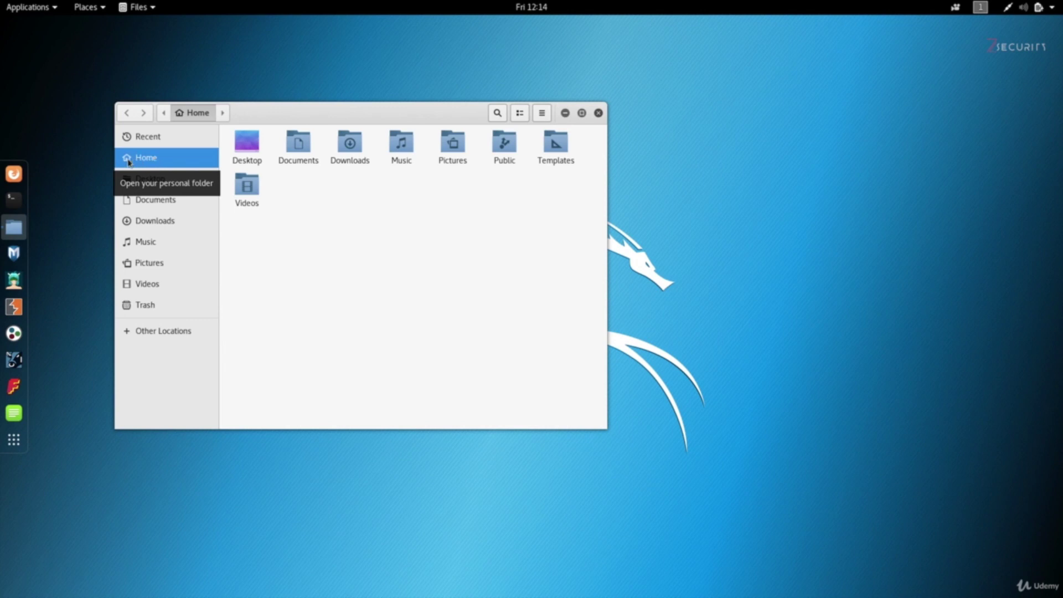
key("ctrl+l")
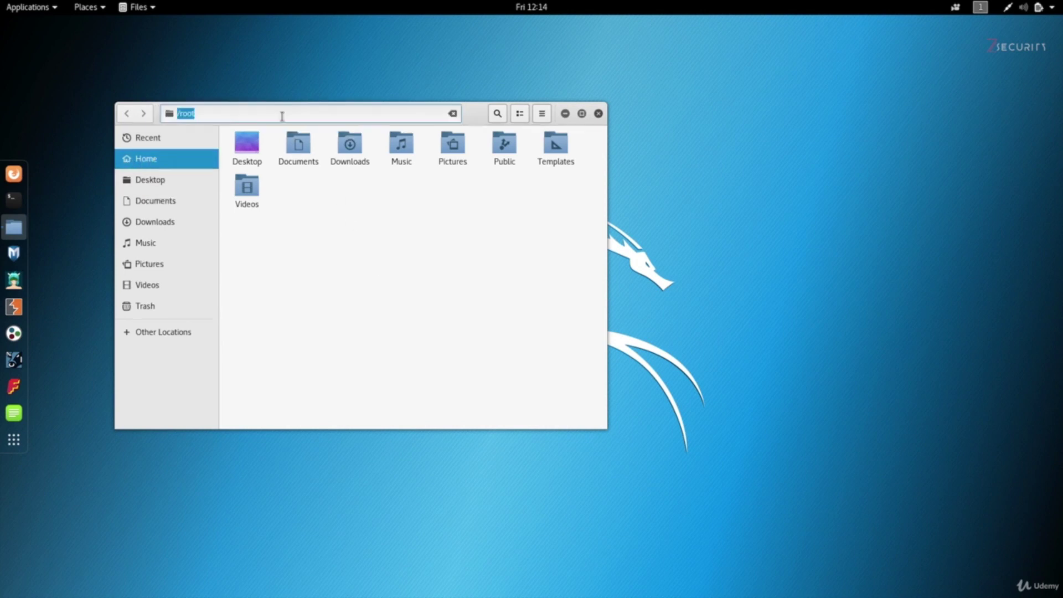
left_click(180, 116)
key("Return")
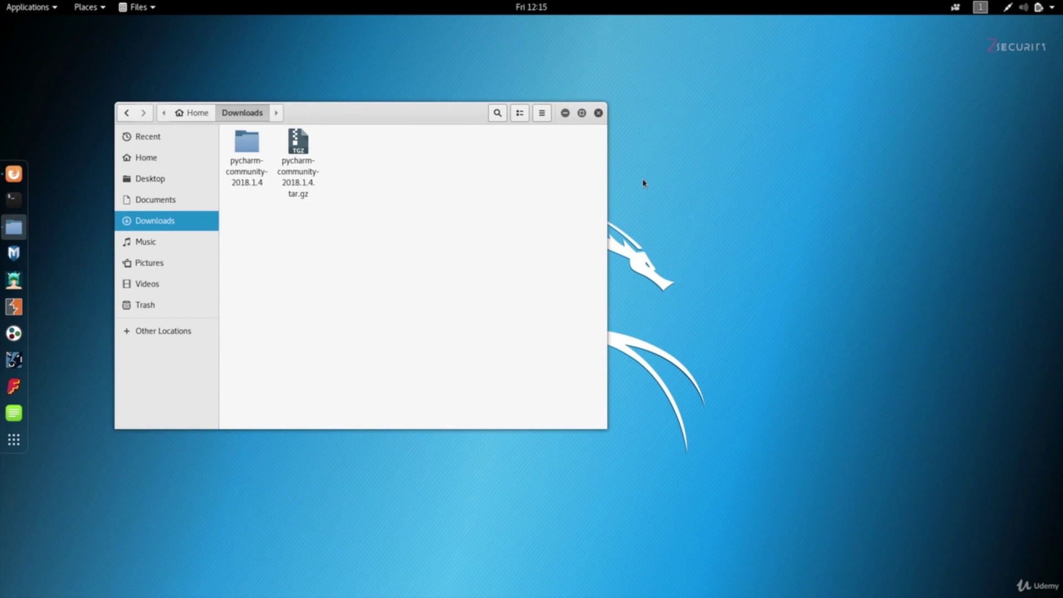
left_click(980, 9)
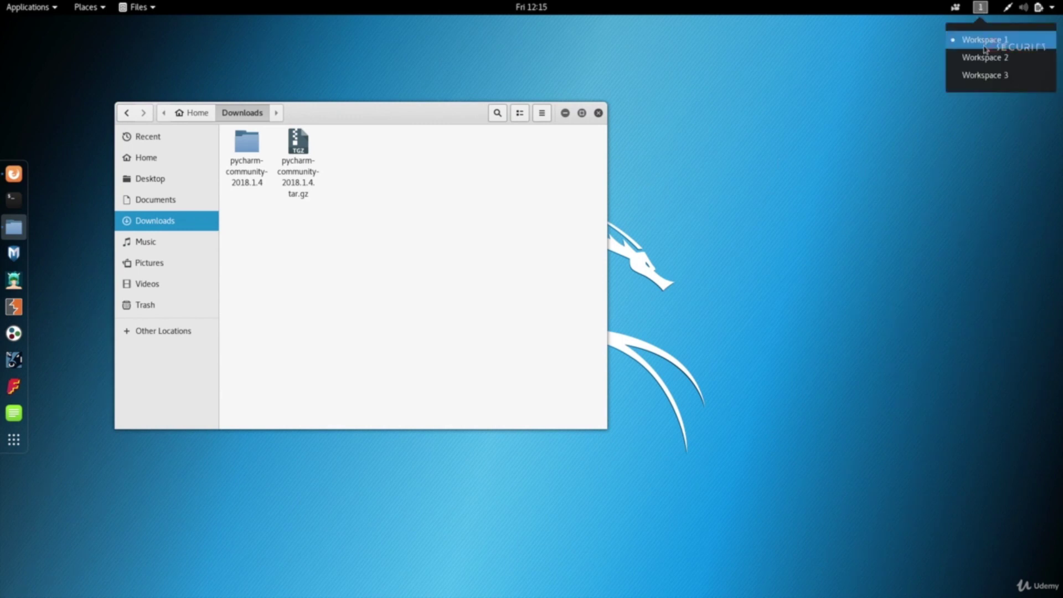
Step: Switch to Workspace 3 and inspect the wired connection options in the system menu
left_click(1033, 77)
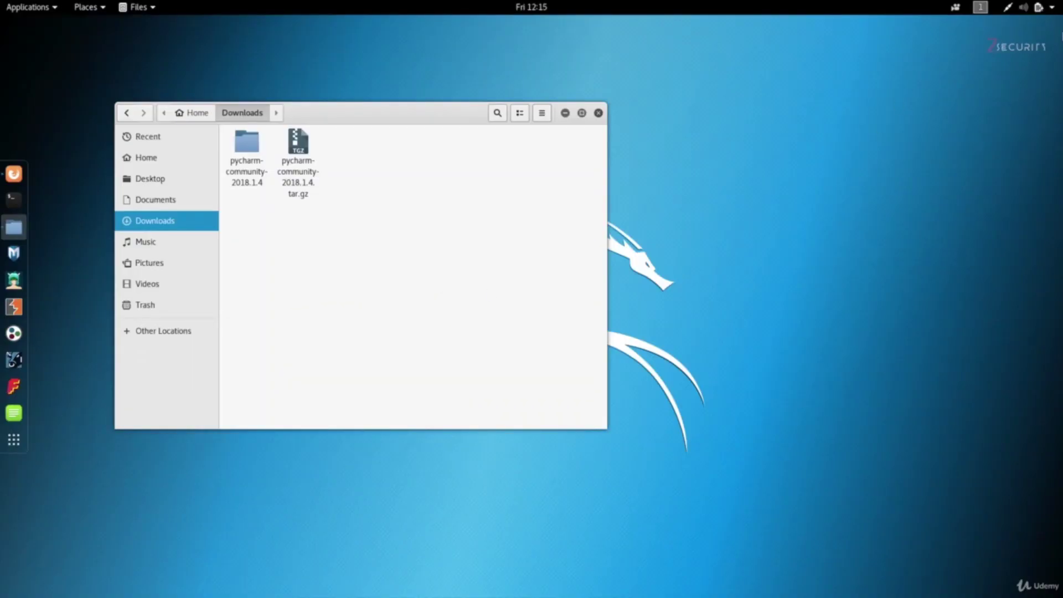
left_click(1010, 9)
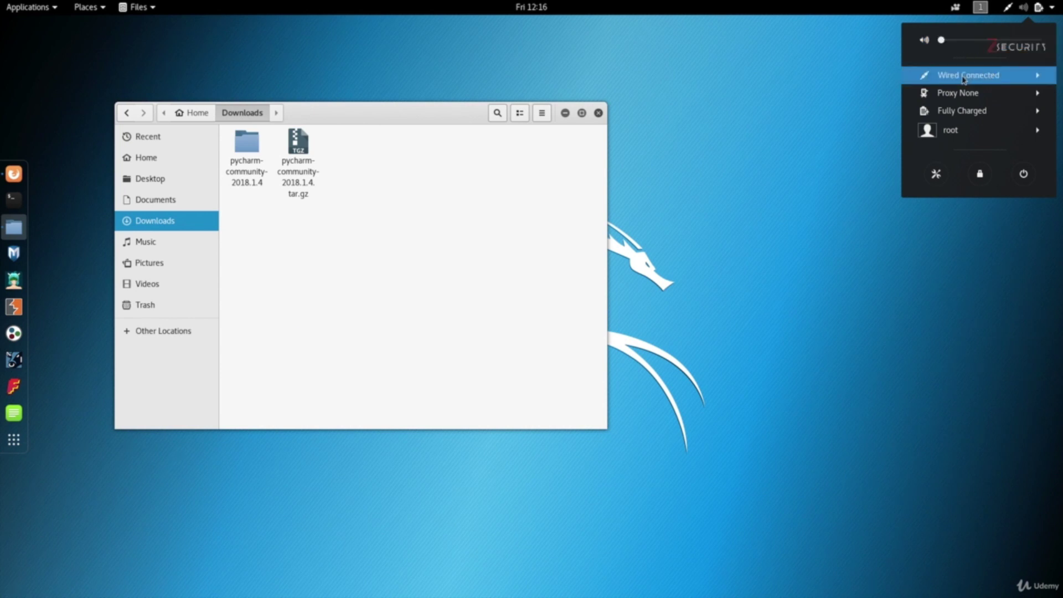
left_click(964, 80)
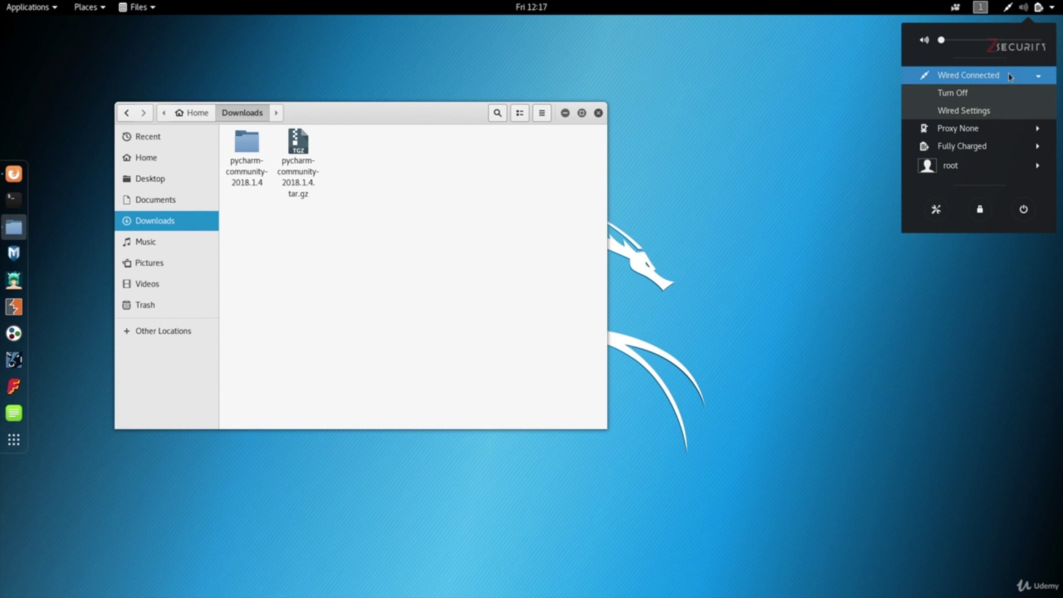
left_click(778, 181)
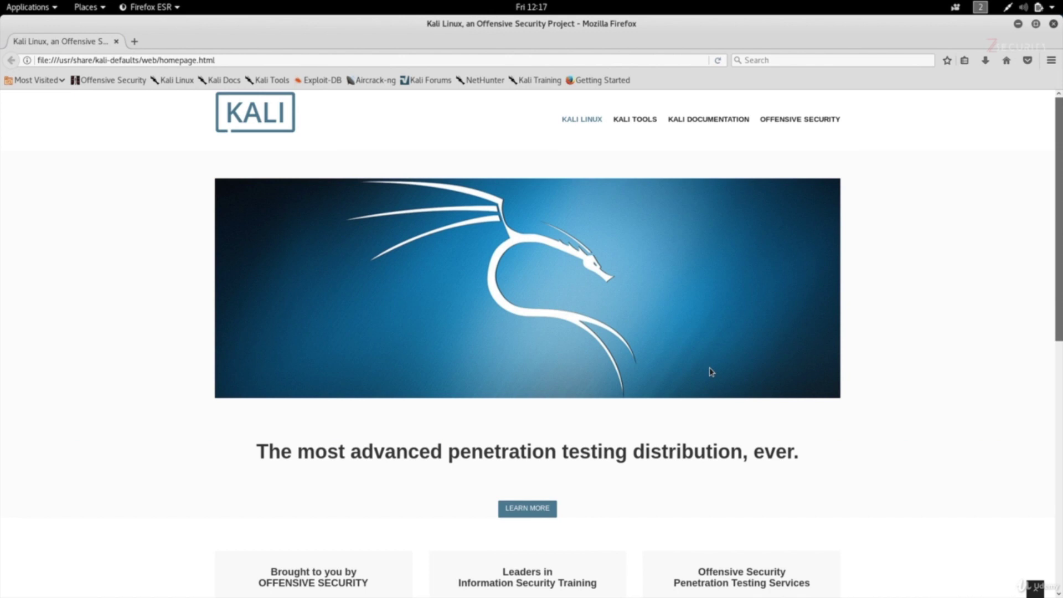
Step: Load google.ie in Firefox, then return to the first workspace with Super+Page Up
key("ctrl+l")
type("google.ie")
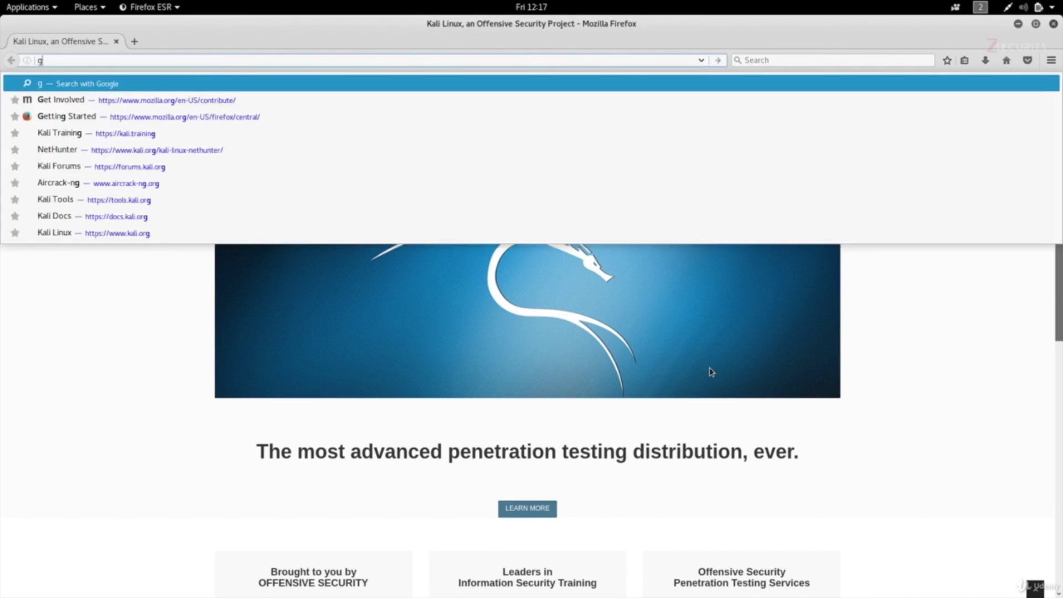
key("Return")
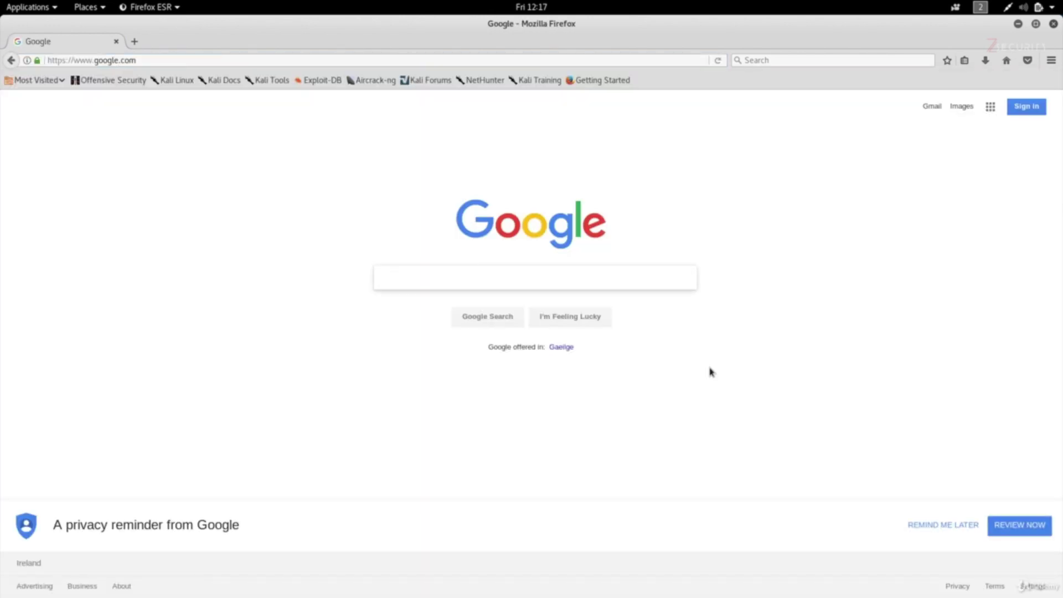
key("super+Page_Up")
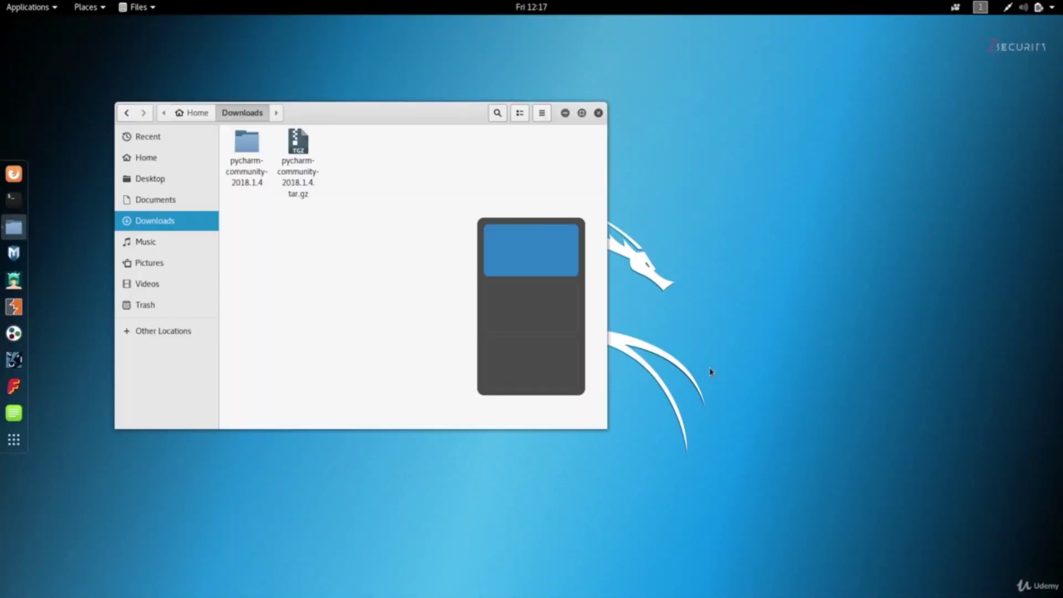
left_click(1009, 11)
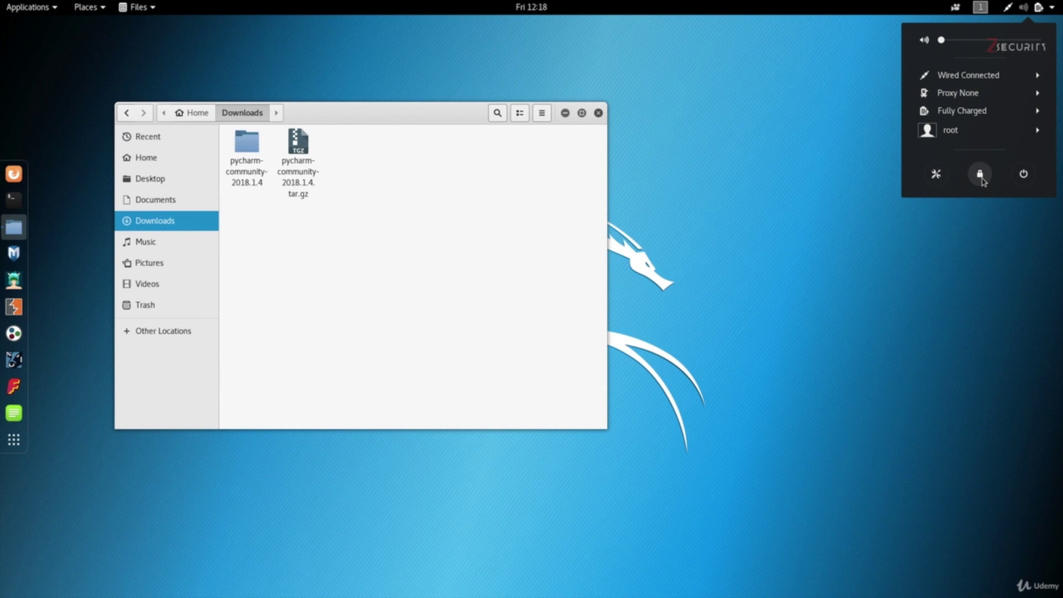
left_click(935, 175)
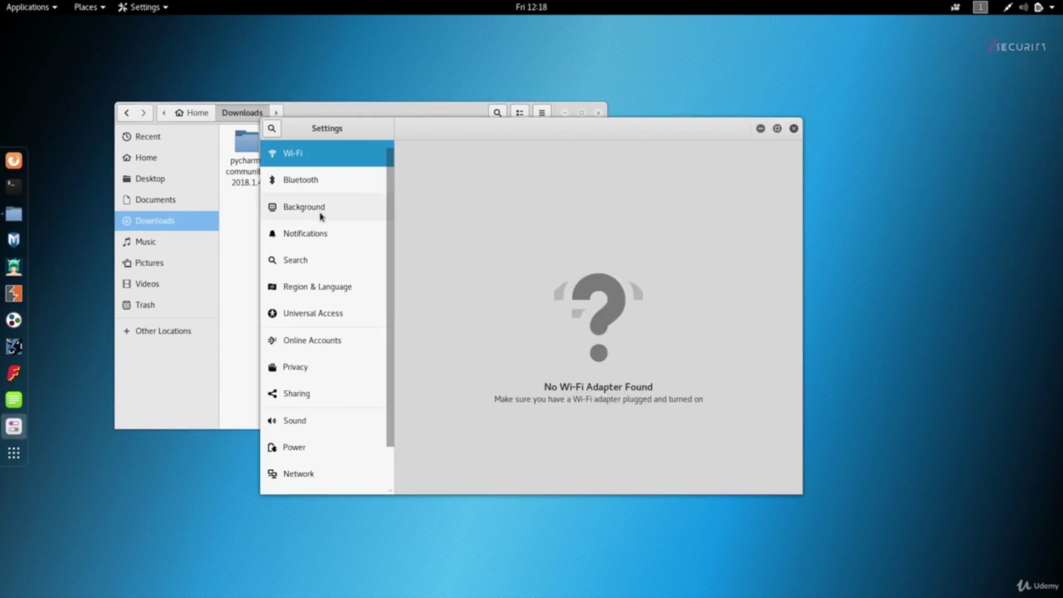
scroll(341, 360, "down", 2)
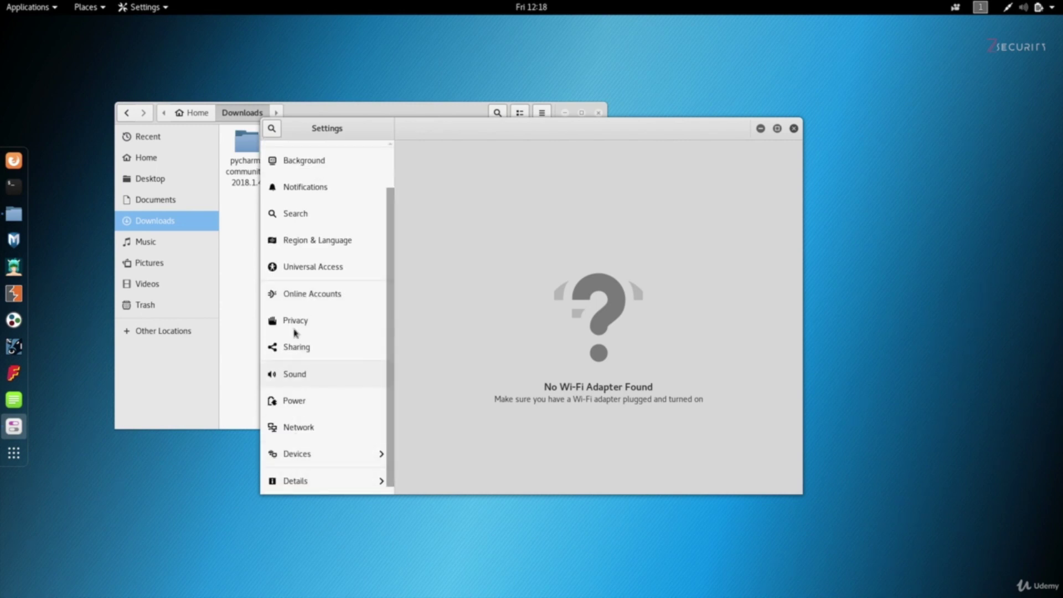
left_click(794, 129)
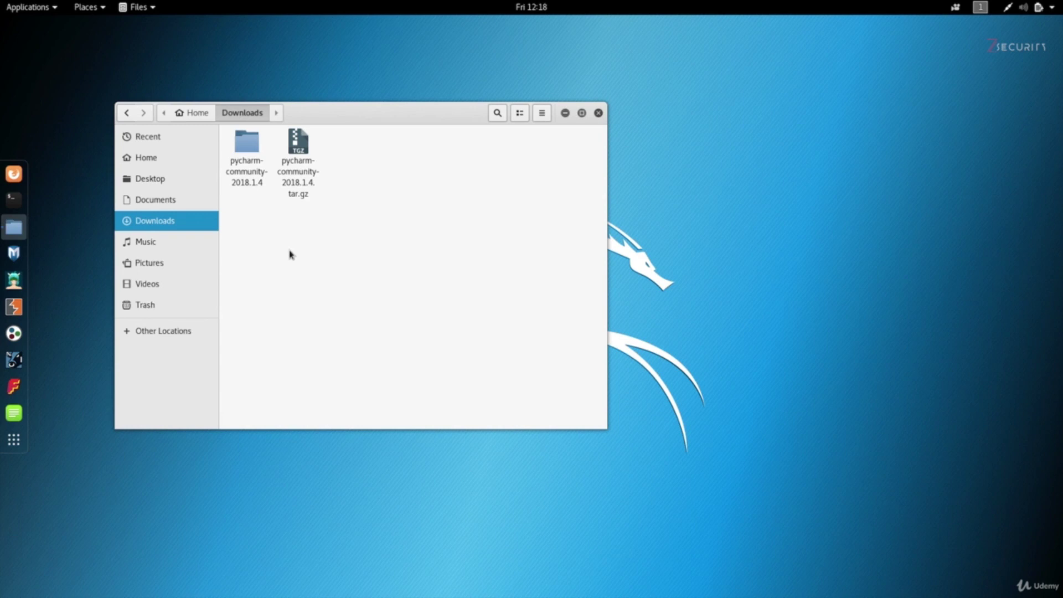
Step: Open the pycharm-community-2018.1.4 folder, go back to Downloads, view Trash, and close Files
double_click(246, 174)
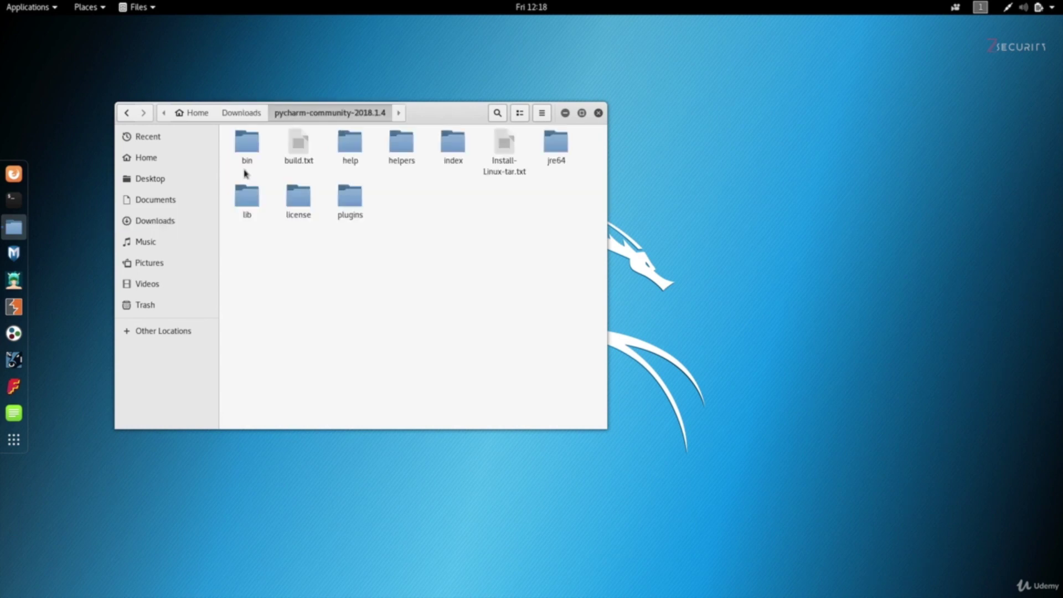
left_click(125, 113)
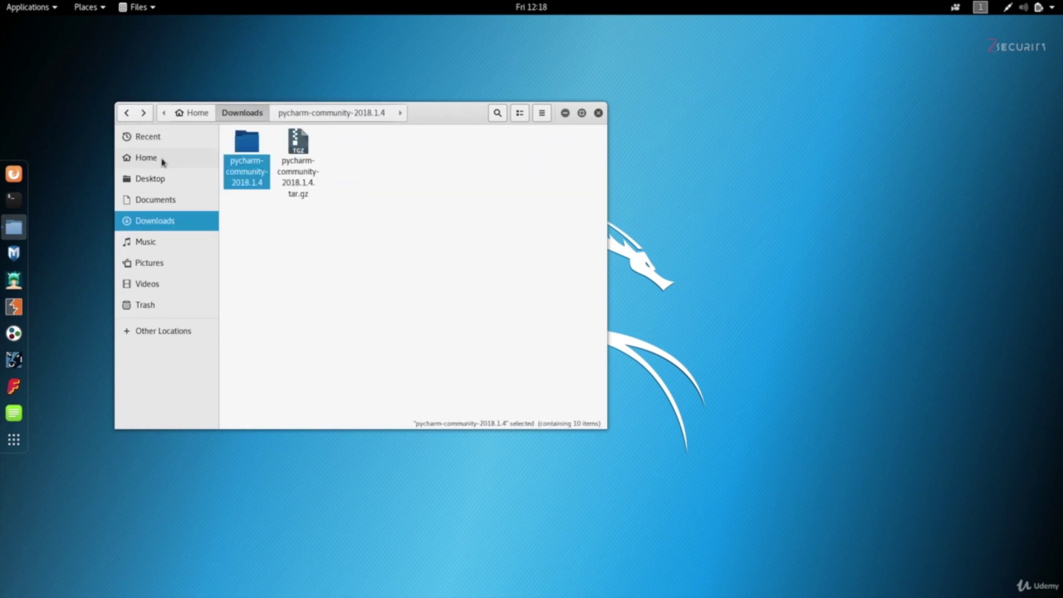
left_click(166, 304)
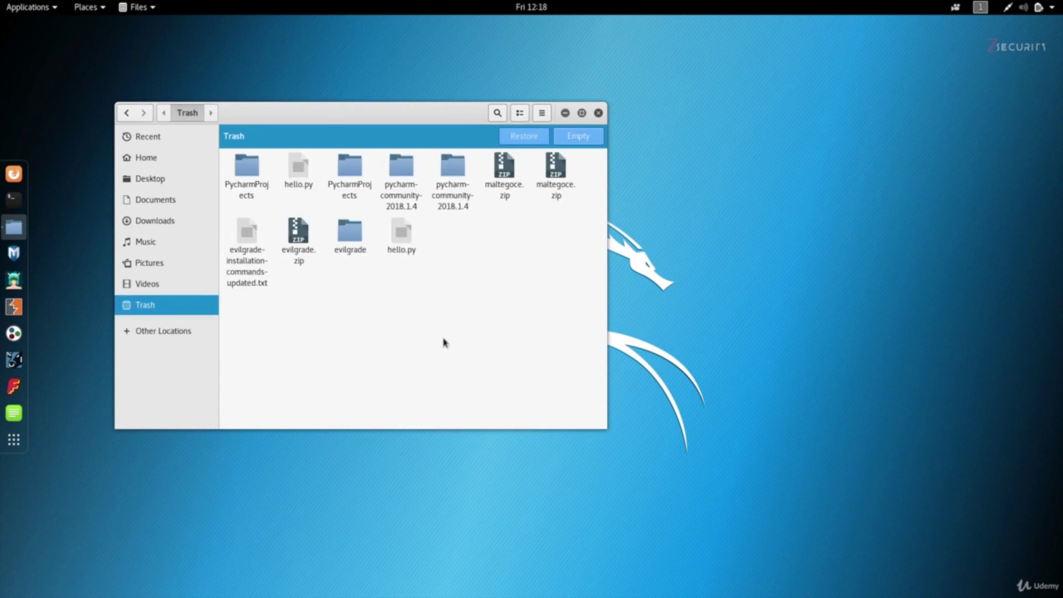
left_click(598, 114)
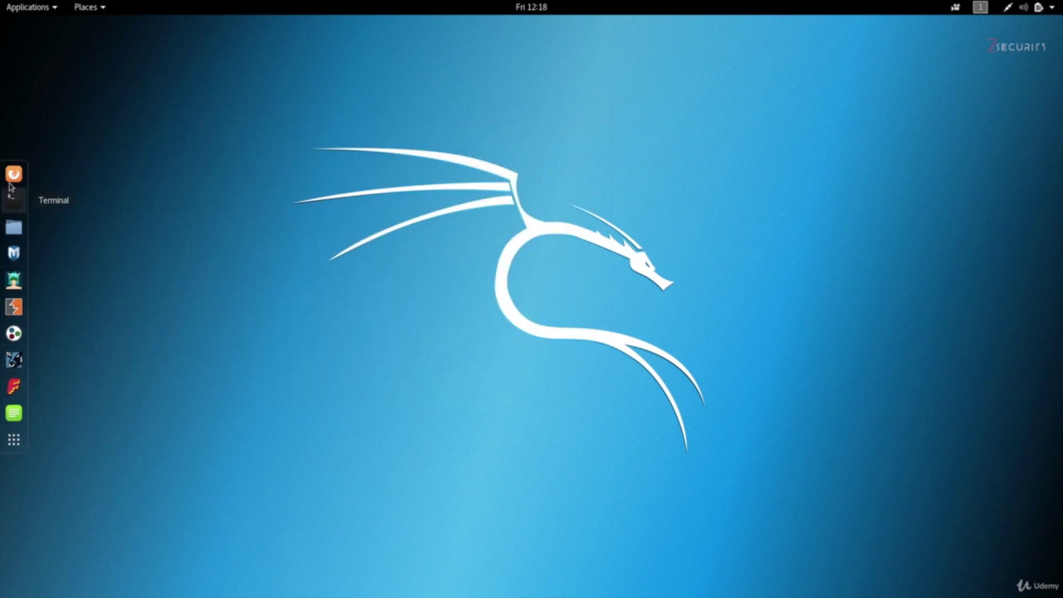
Step: Open the application overview and list all applications
left_click(12, 442)
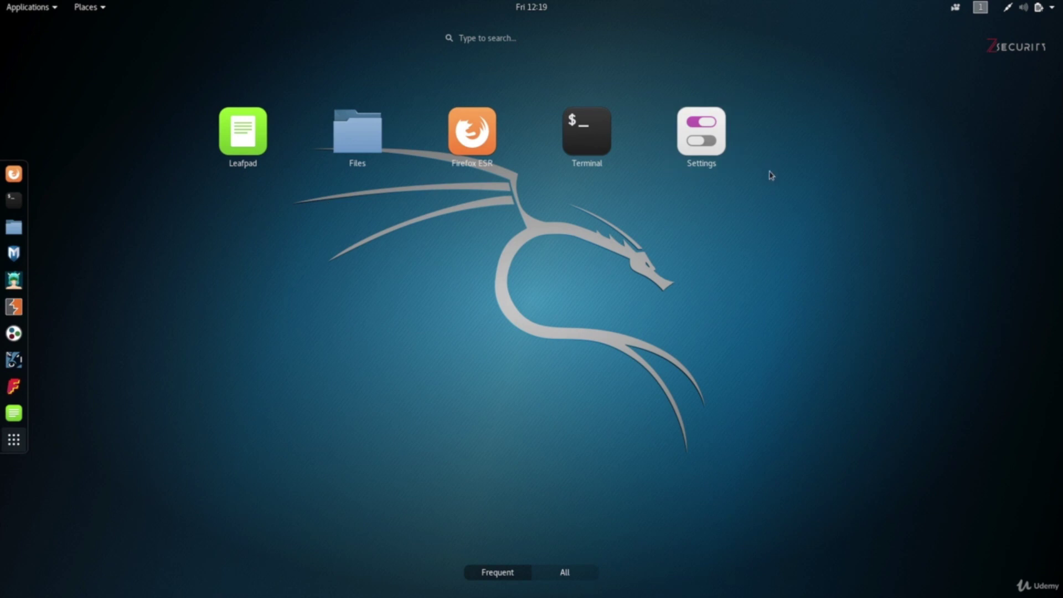
left_click(595, 570)
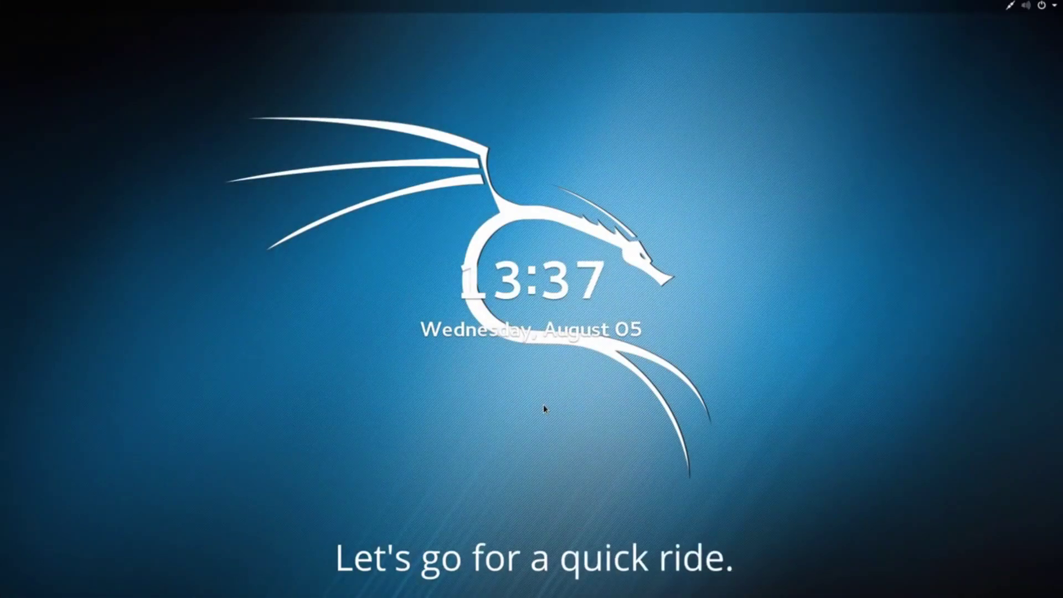
Step: Unlock the session from the lock screen by entering the root password
key("Escape")
type("toor")
key("Return")
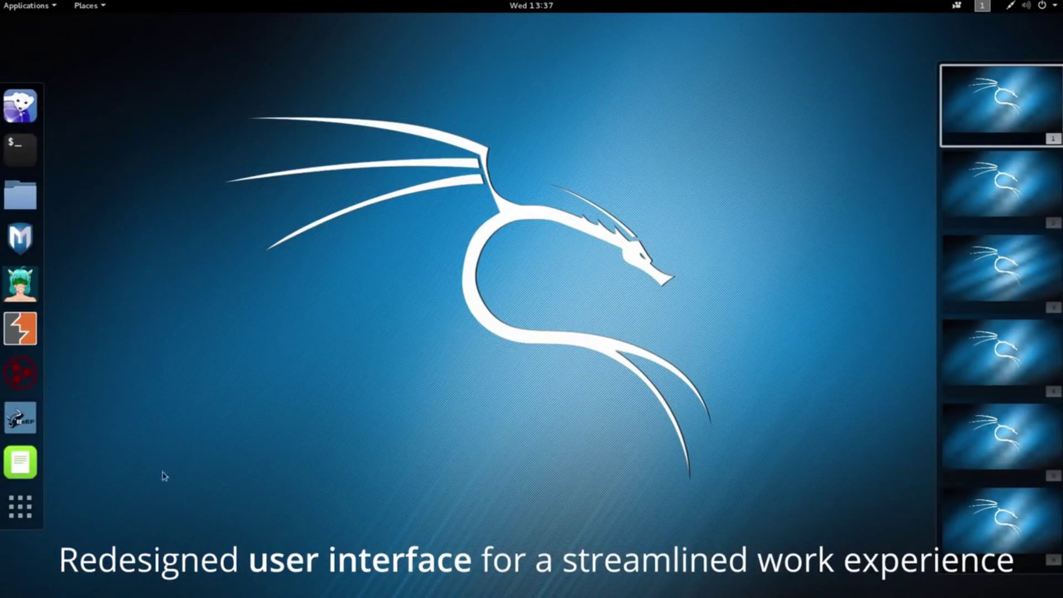
Step: Launch HexChat from the application overview and switch to the empty second workspace
left_click(36, 509)
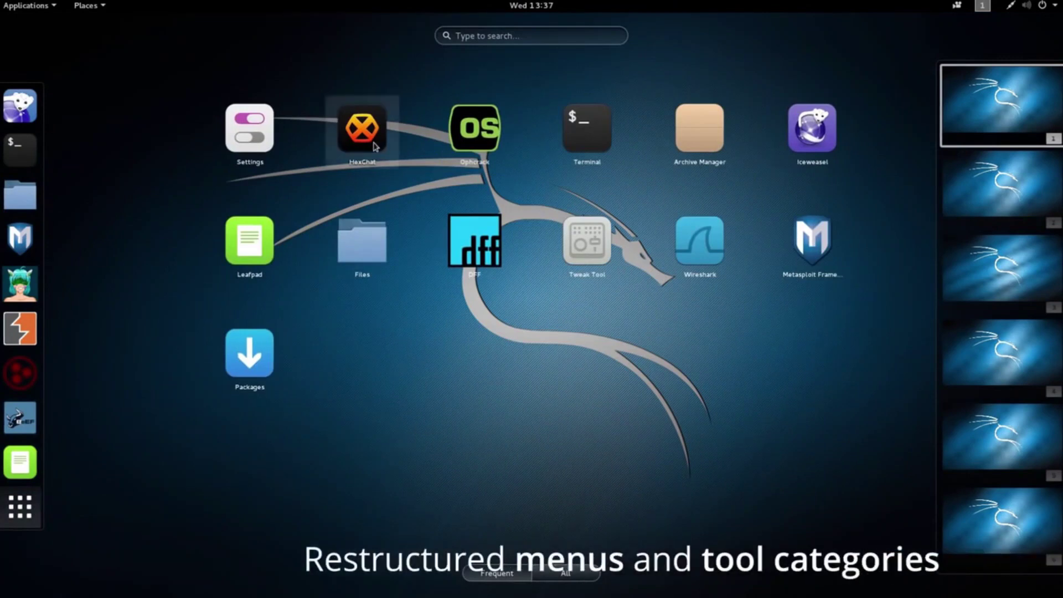
left_click(368, 138)
left_click(1009, 188)
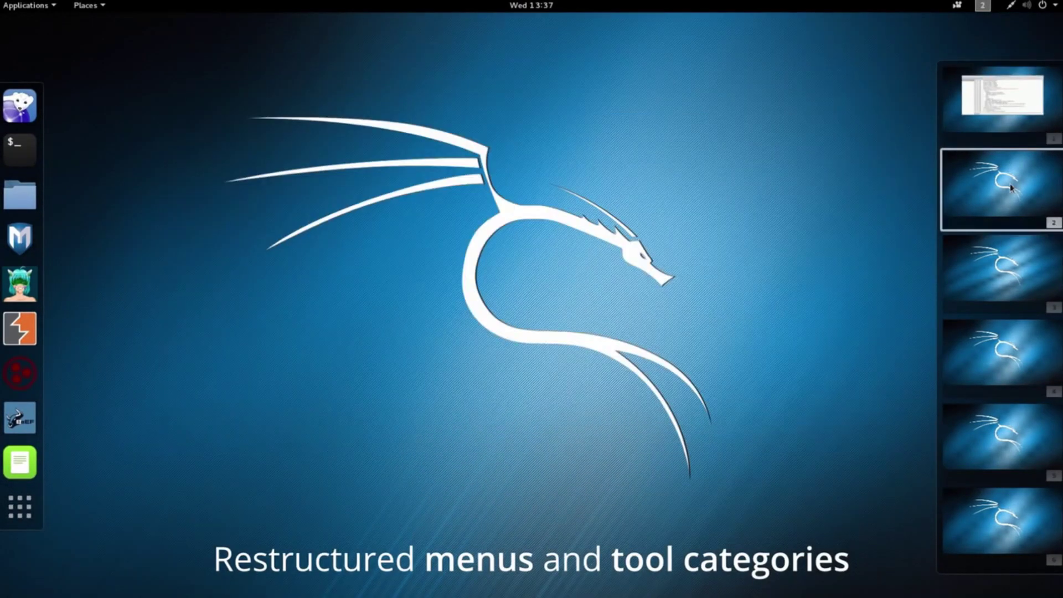